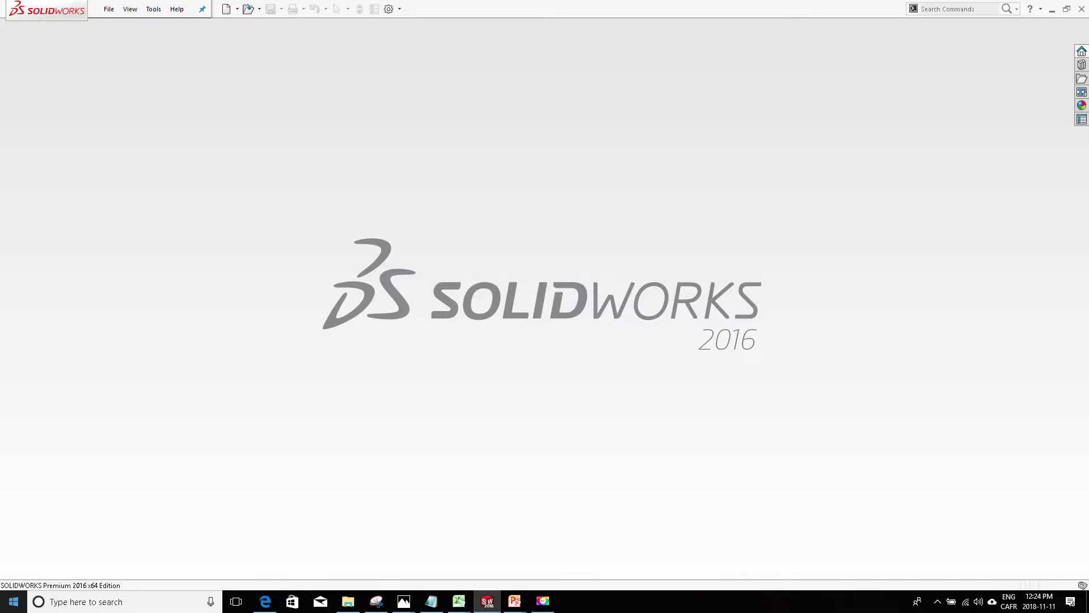
Step: Create a new part document from the PIECE DL template
left_click(109, 9)
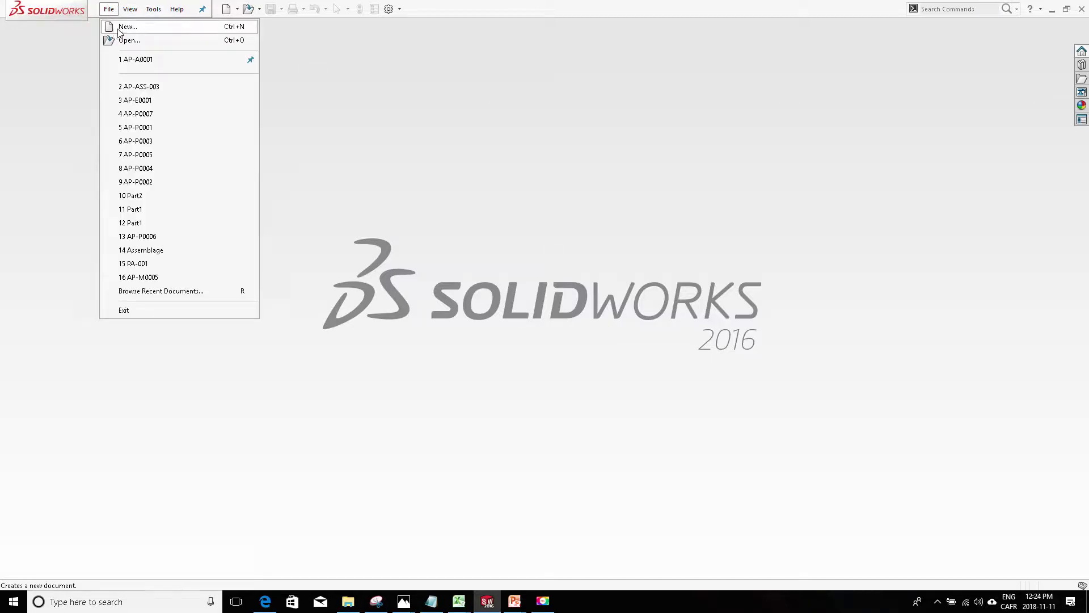
left_click(126, 26)
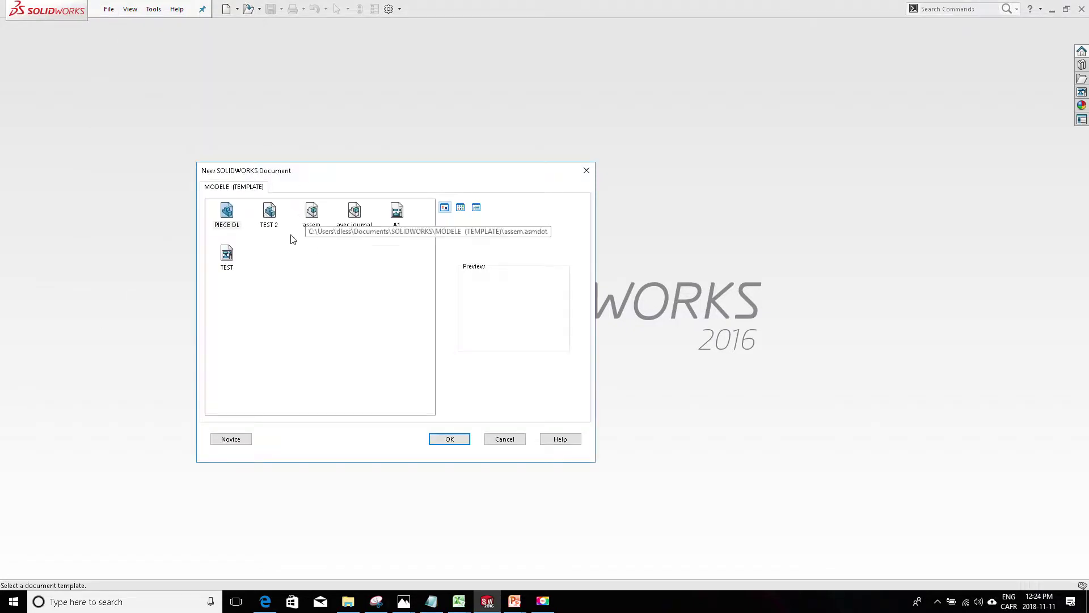
double_click(226, 215)
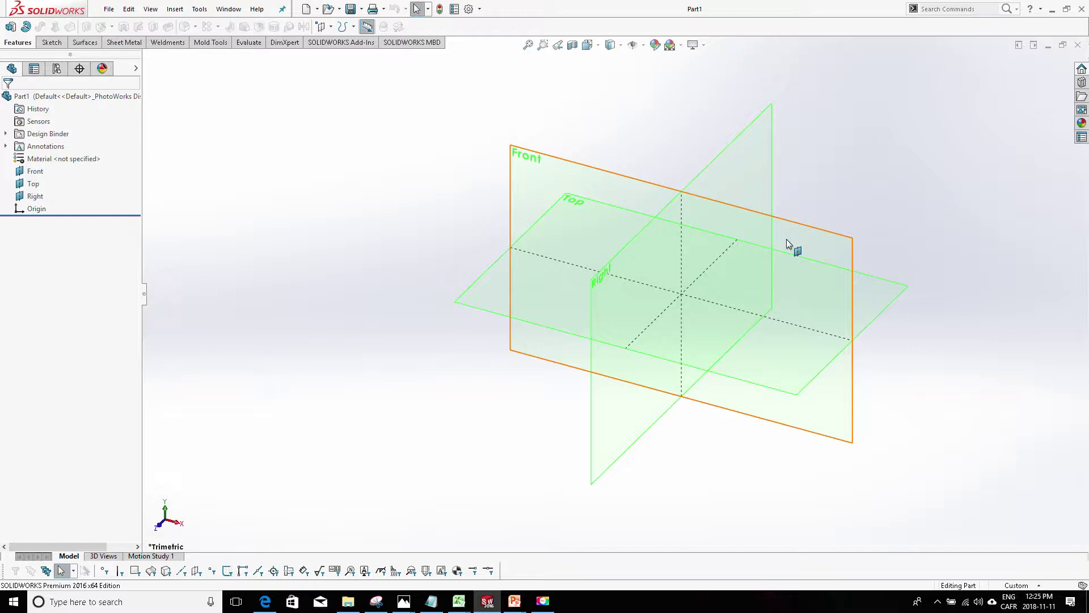
Step: Select the Front reference plane of Part1
left_click(787, 242)
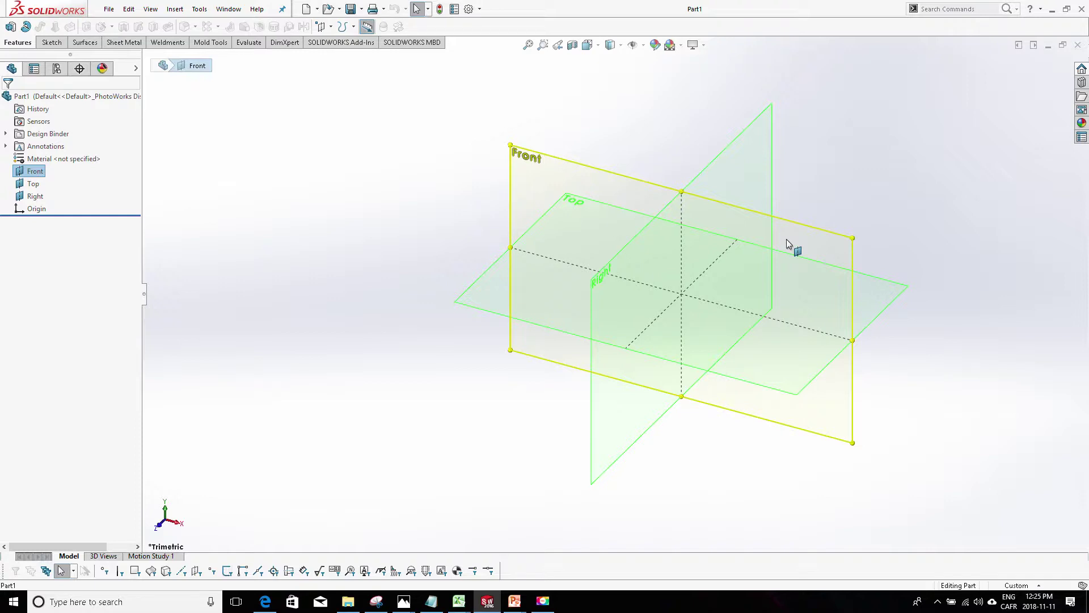
Step: Sketch a center rectangle on the Front plane, centred on the origin
left_click(49, 43)
left_click(81, 27)
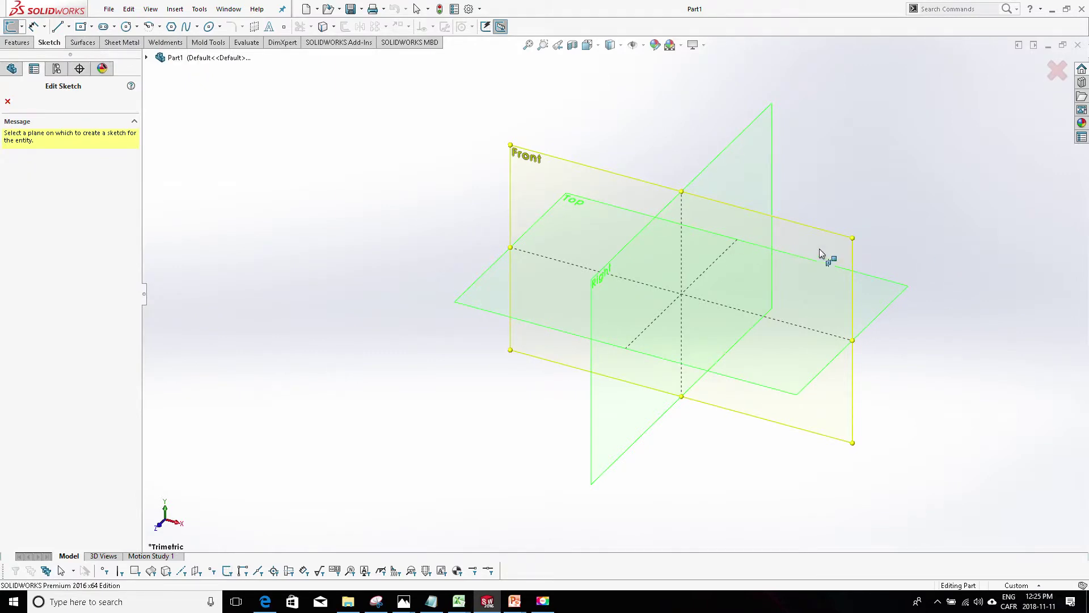
left_click(8, 28)
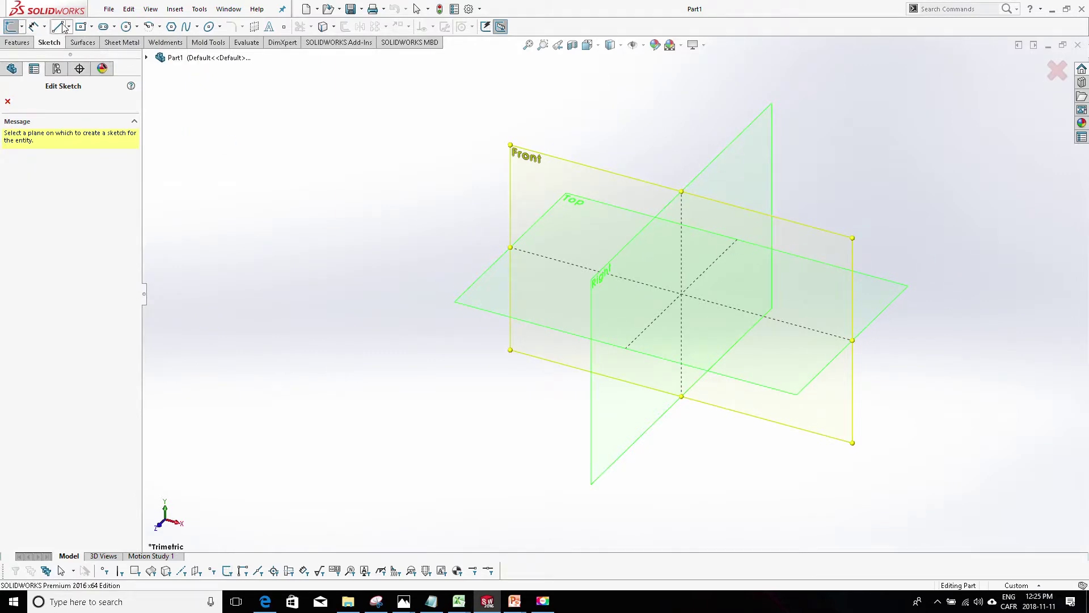
left_click(814, 245)
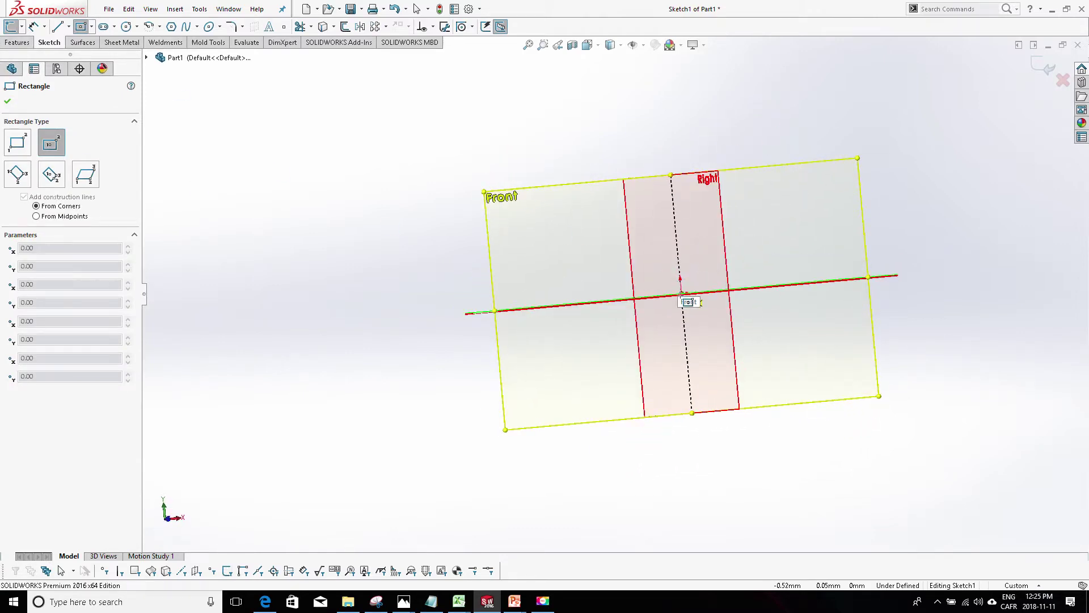
left_click(682, 294)
left_click(468, 139)
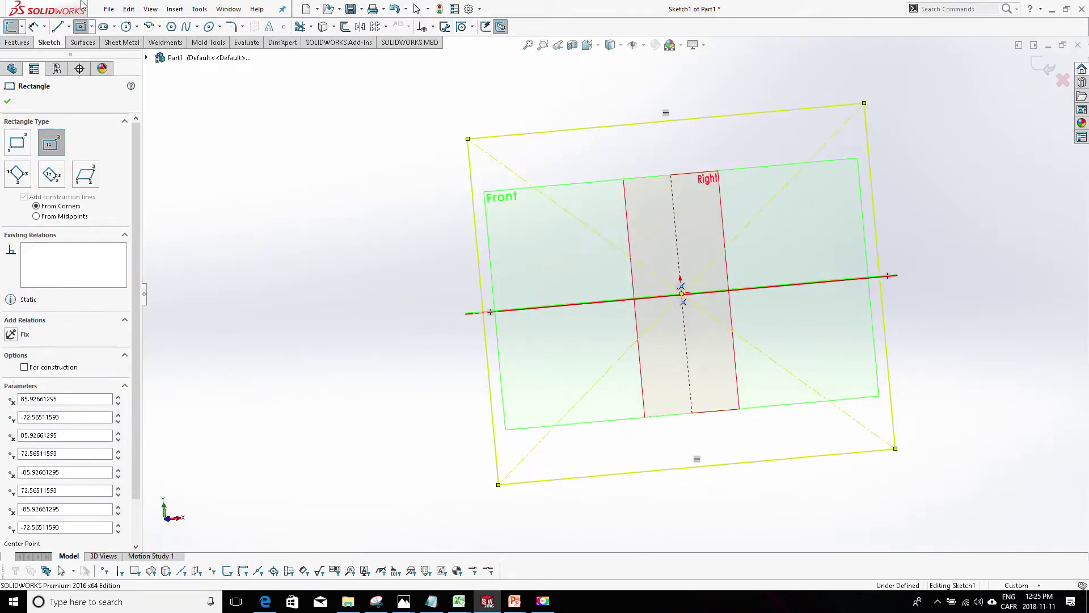
Step: Place a Smart Dimension on the rectangle's top edge
left_click(34, 26)
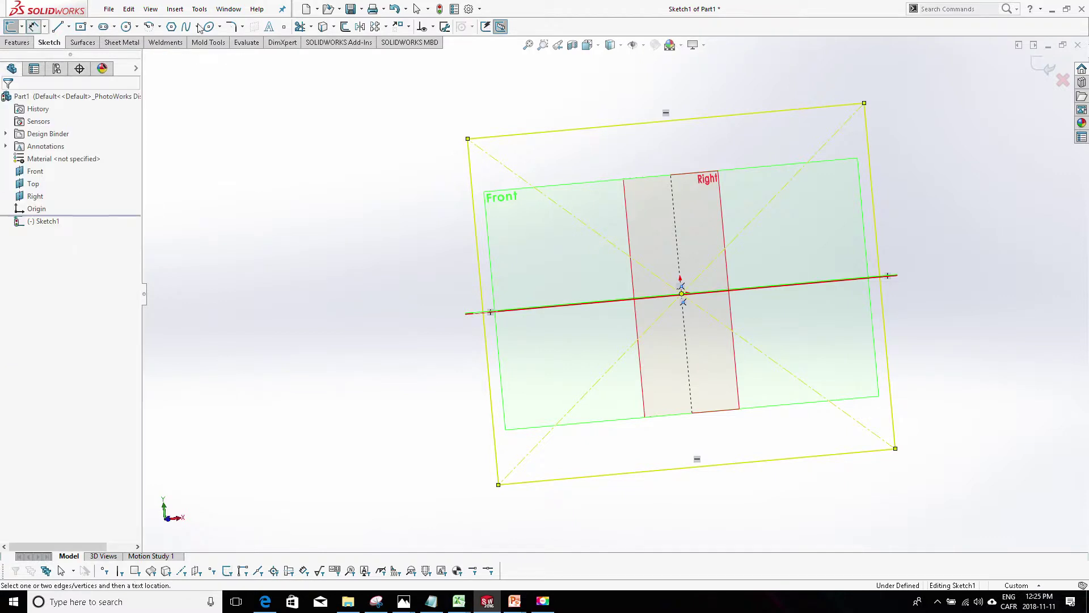
left_click(566, 130)
left_click(558, 98)
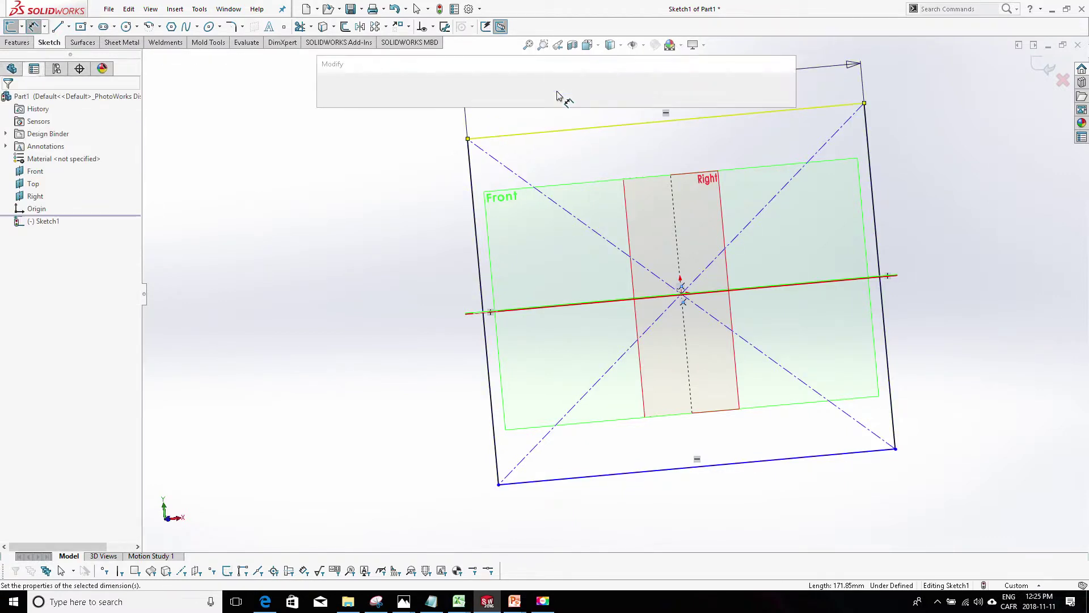
Step: Set the top edge to 1000 and dimension the left edge, mistakenly entered as 10000
type("1000")
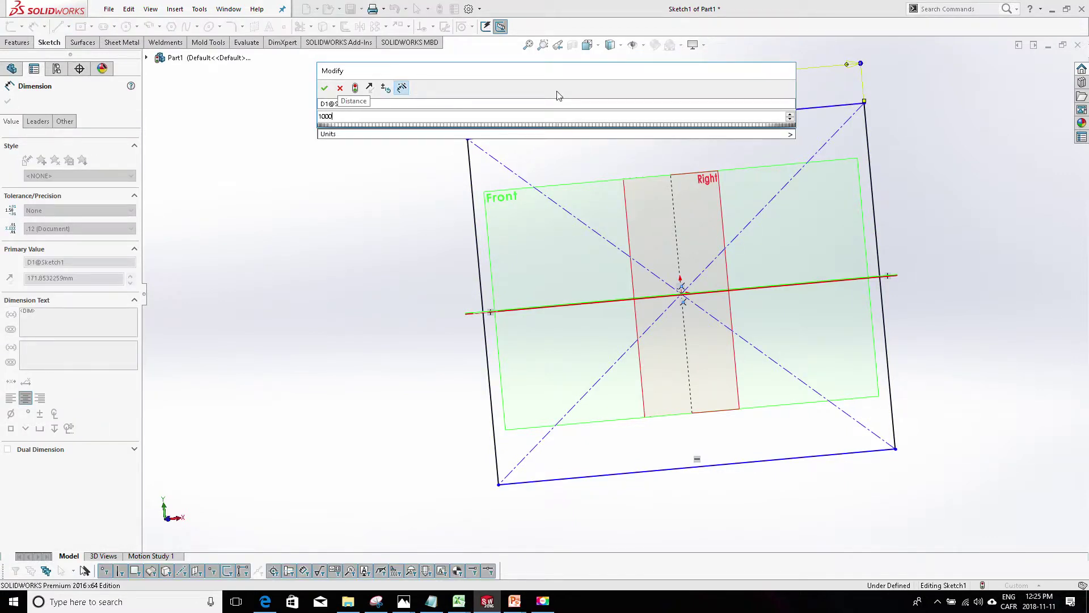
key("Return")
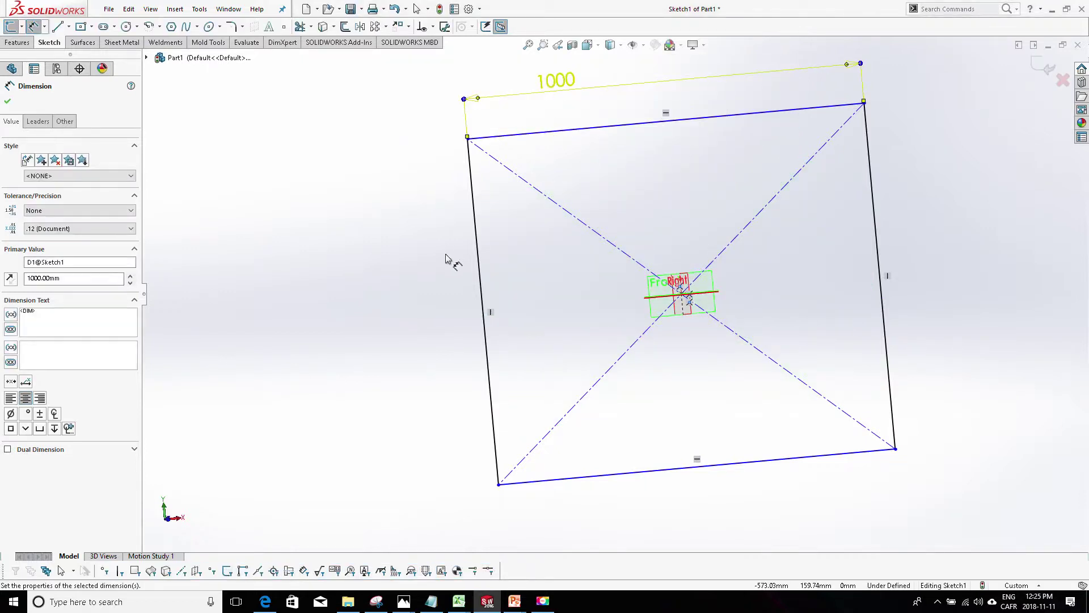
left_click(478, 251)
left_click(428, 253)
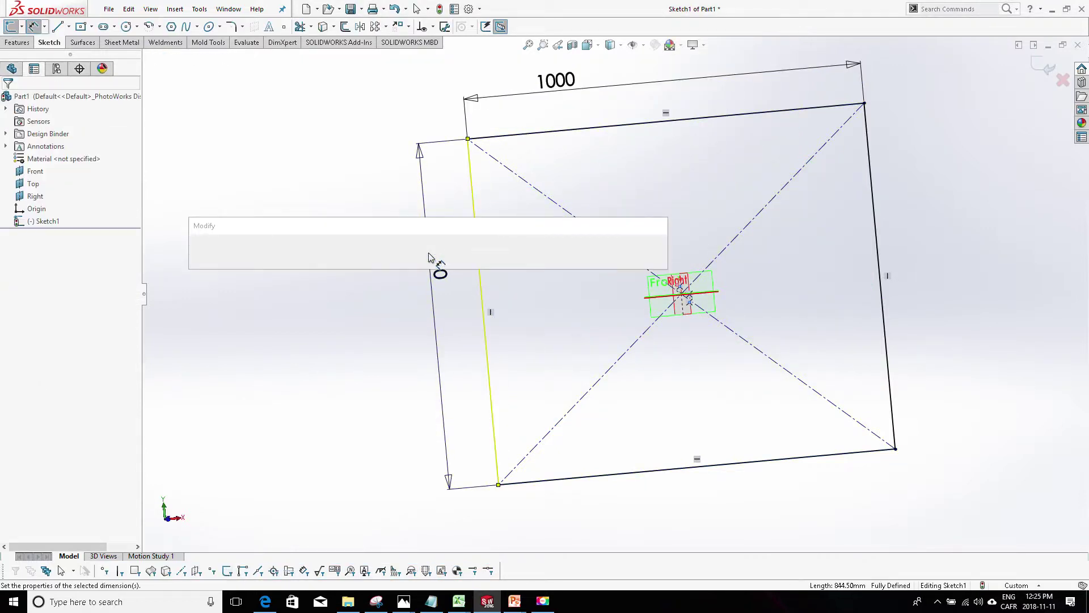
type("1000")
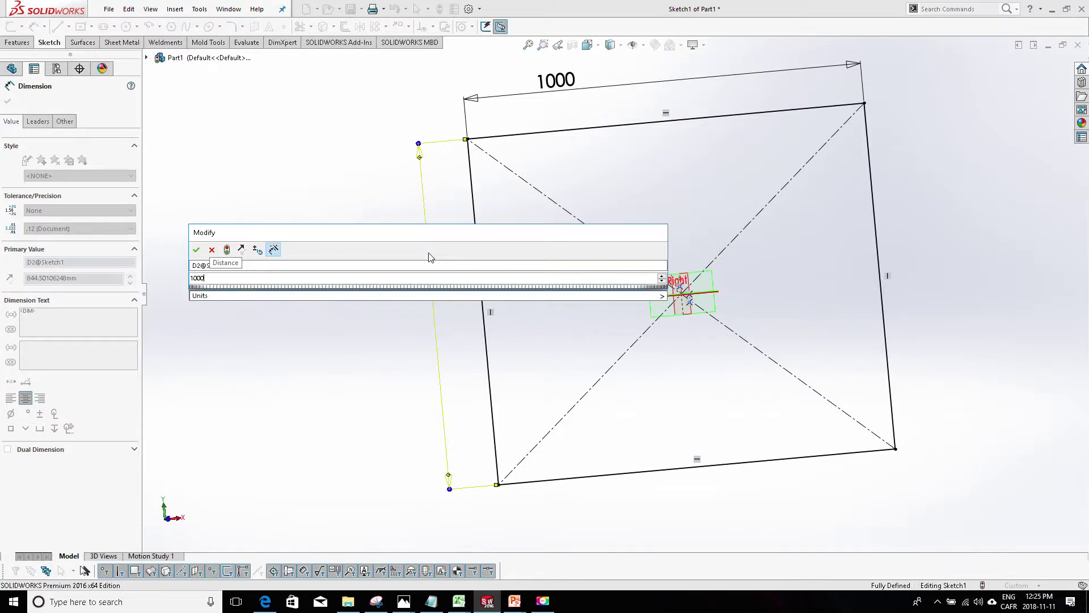
type("0")
key("Return")
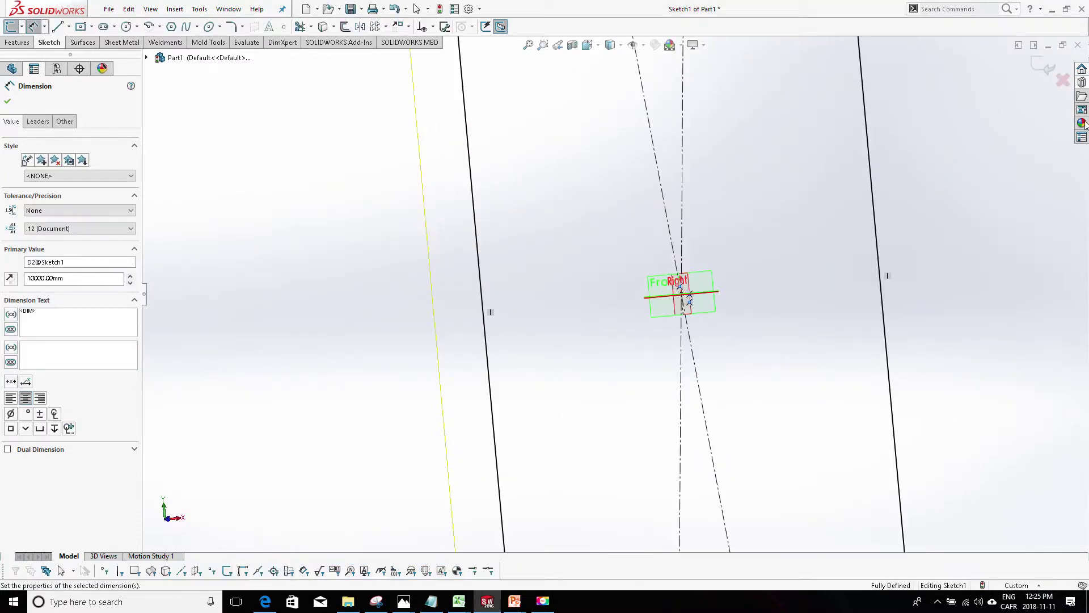
Step: Correct the left-edge height to 1000 and exit Sketch1
key("f")
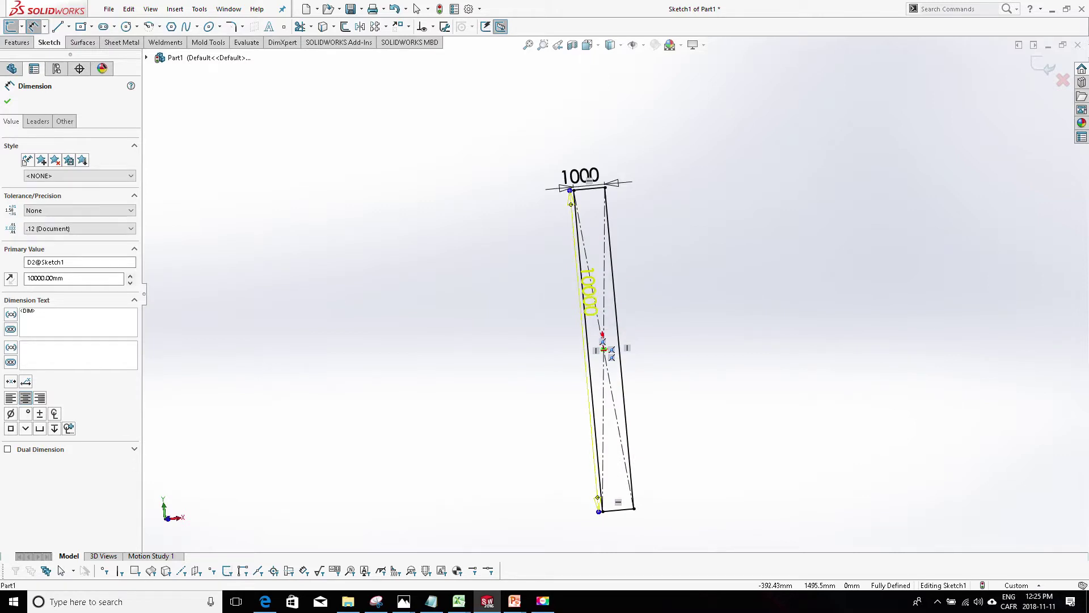
double_click(587, 302)
type("10")
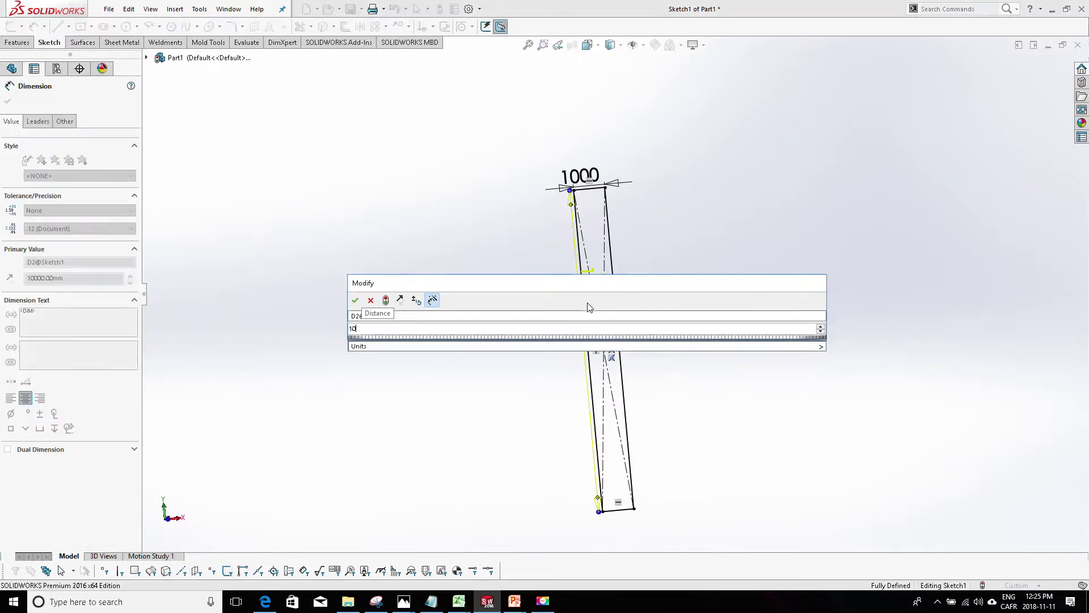
type("00")
key("Return")
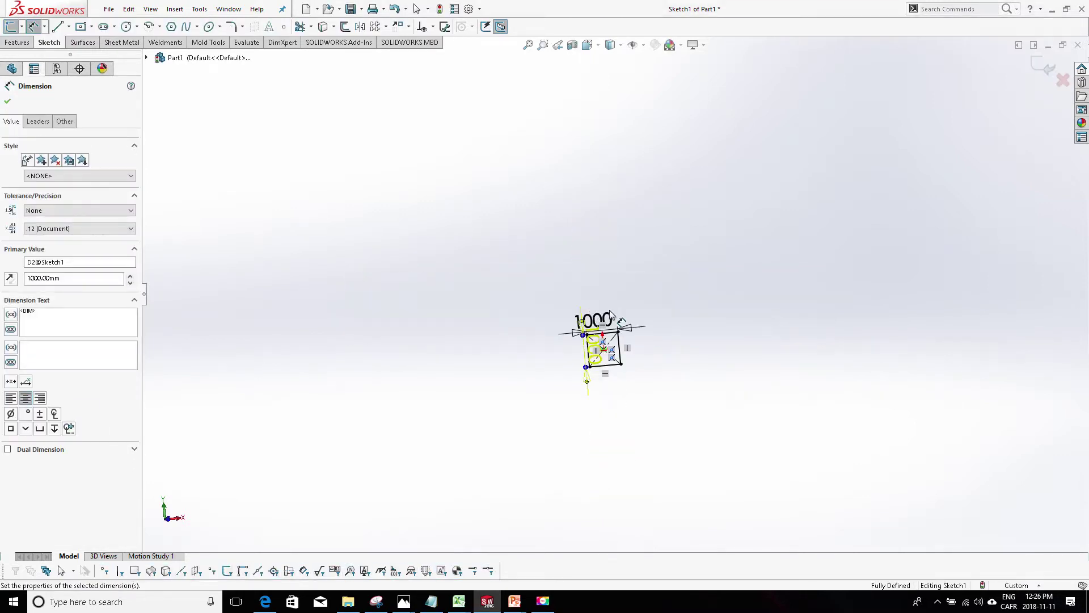
left_click(1046, 65)
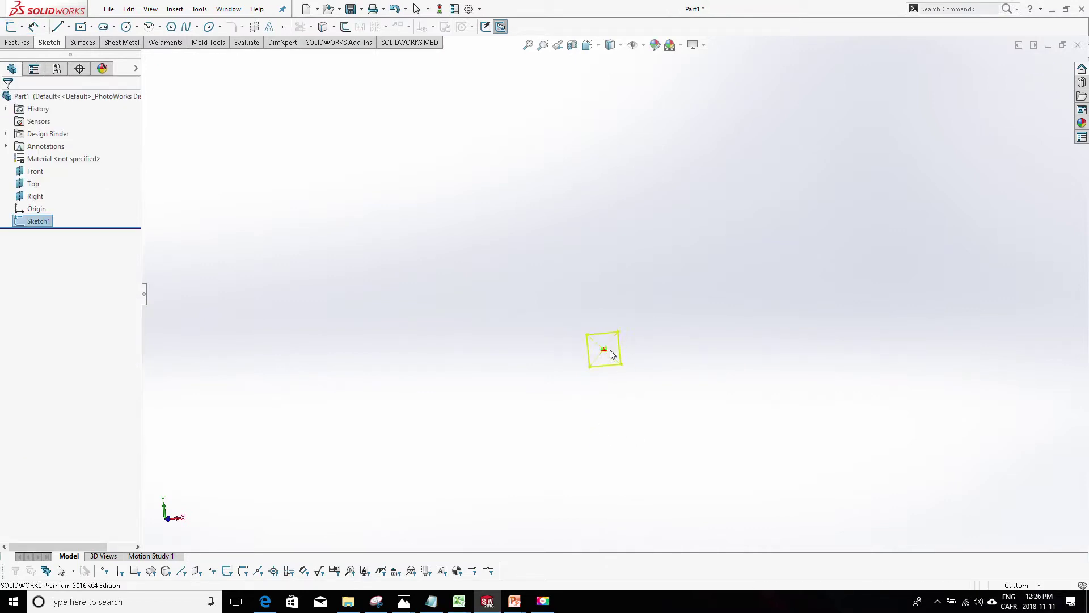
Step: Extrude the 1000 mm square 500 mm Mid Plane into a solid block
left_click(17, 42)
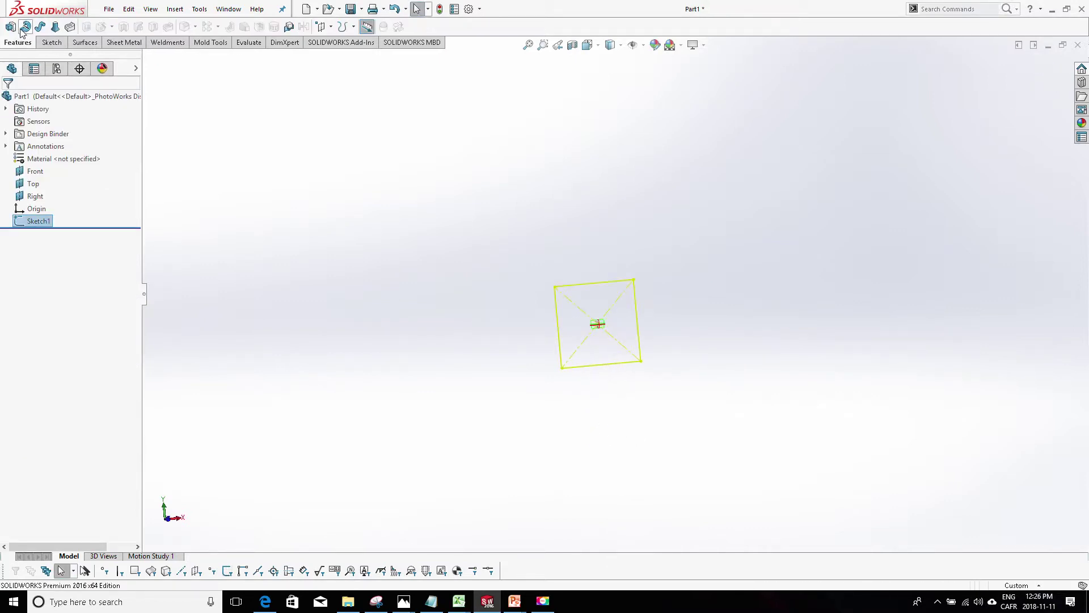
left_click(12, 26)
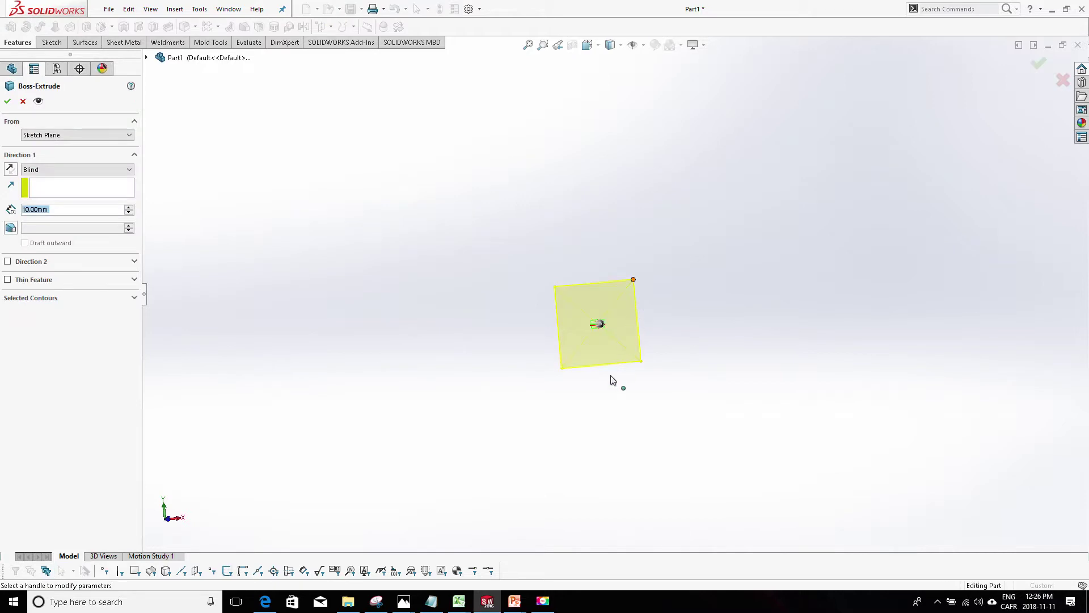
left_click(46, 170)
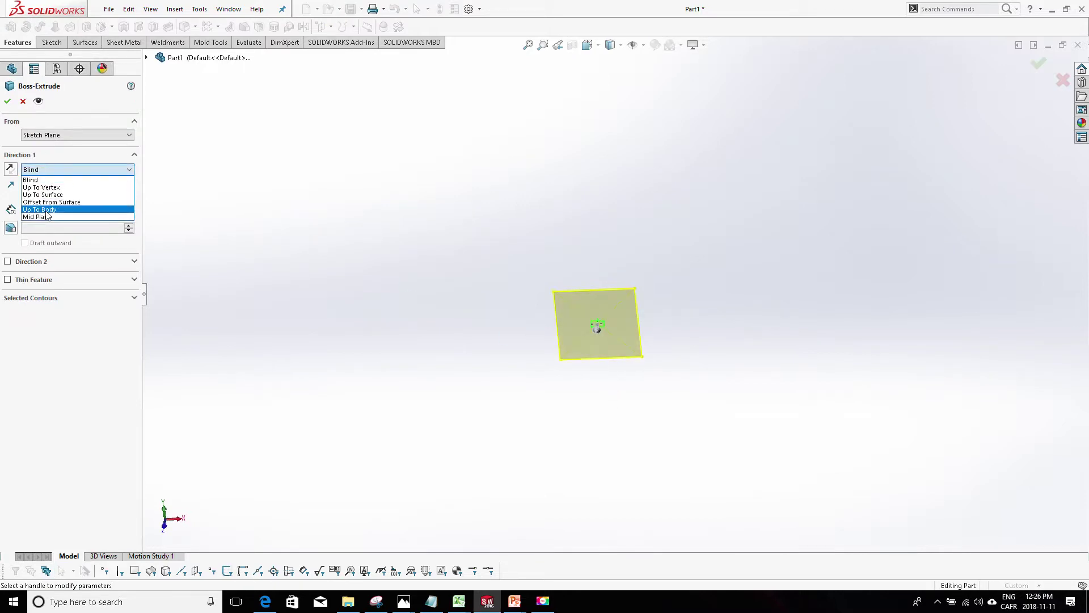
left_click(46, 217)
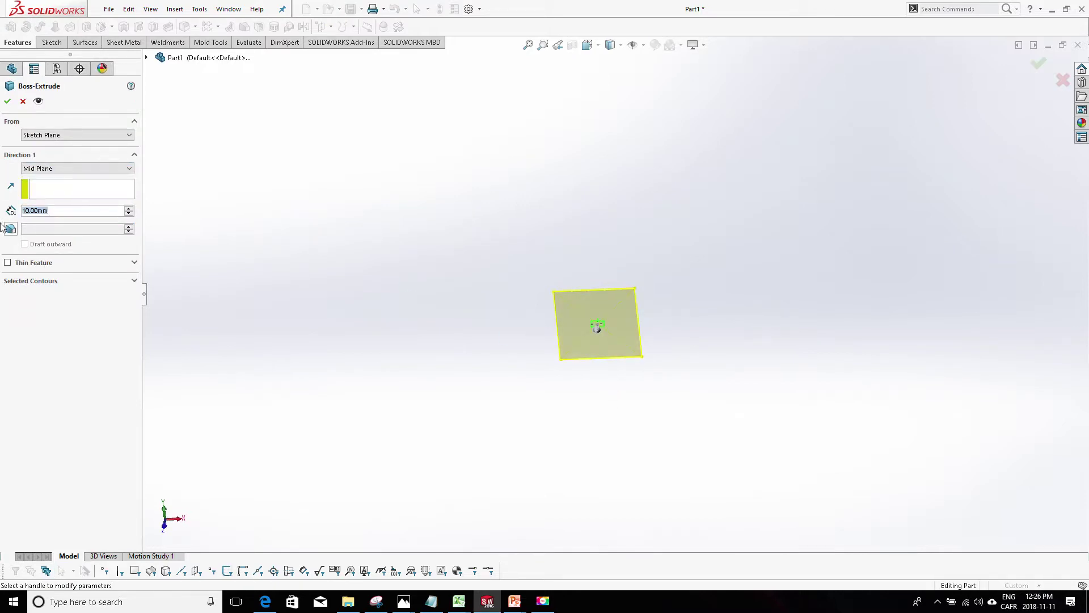
type("500")
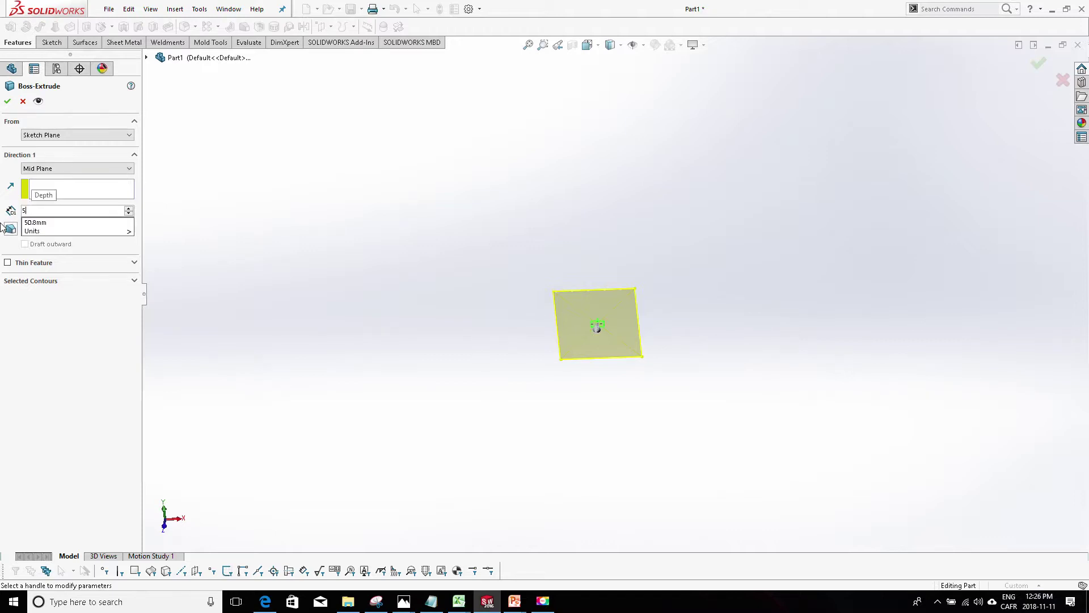
key("Return")
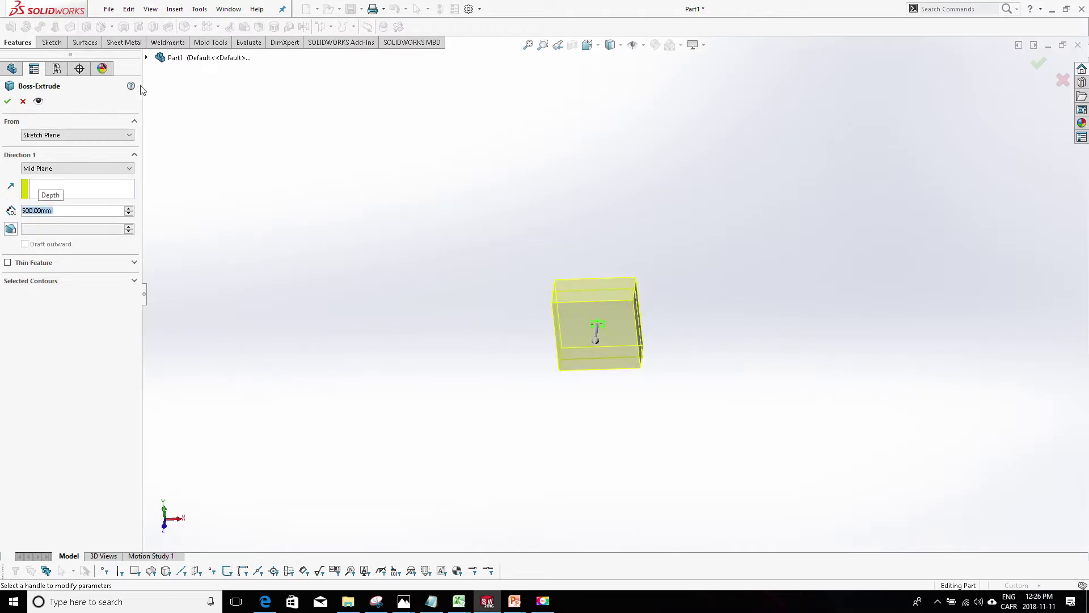
left_click(8, 101)
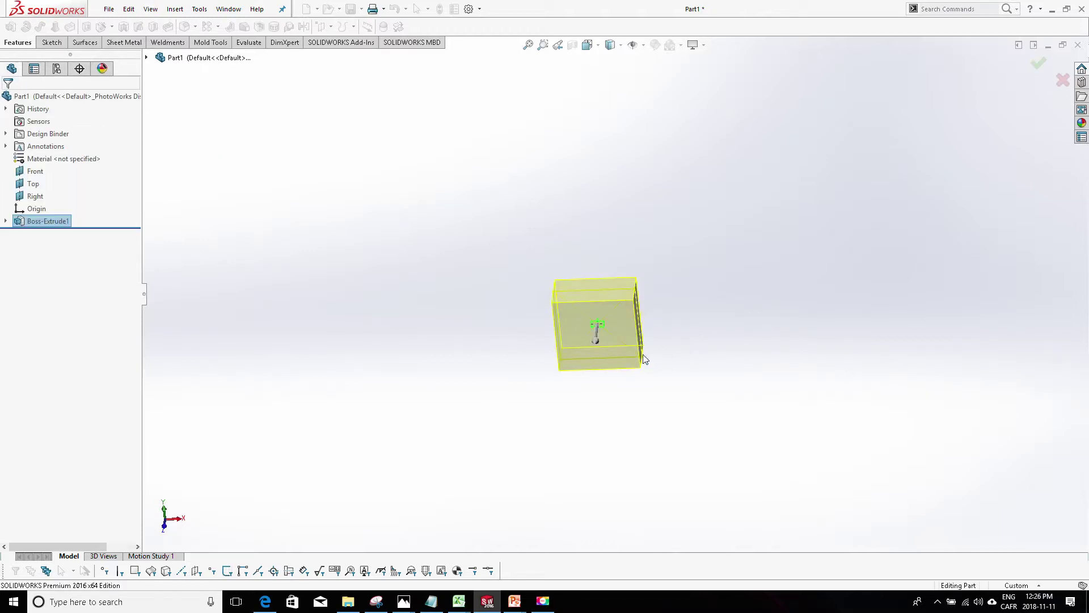
scroll(645, 359, "down", 10)
middle_click_drag(612, 319, 607, 247)
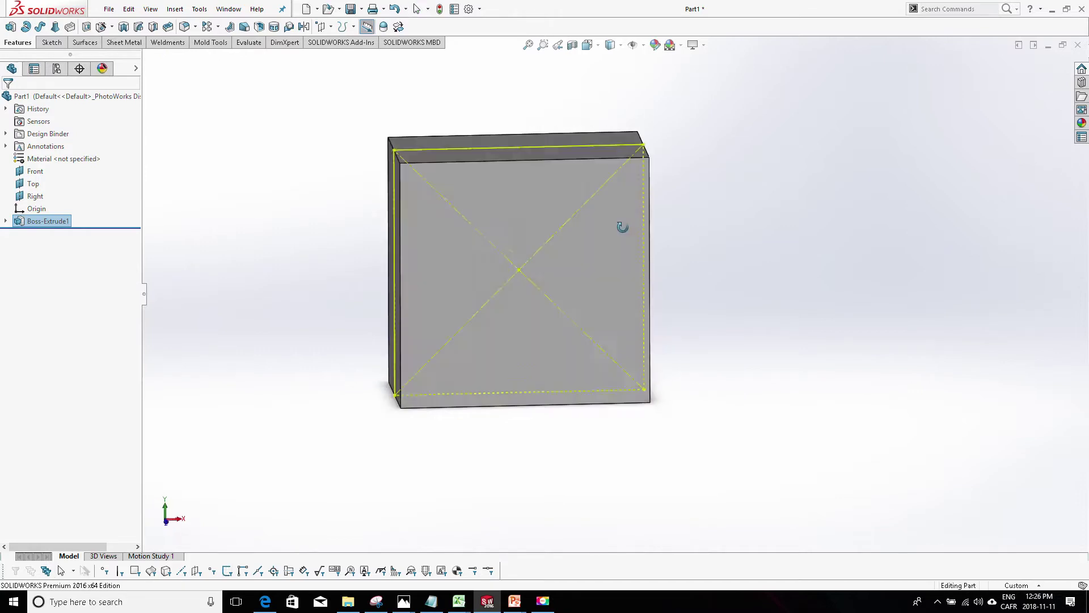
Step: Save Part1 as ENV. in the LCM\AP DEMO folder
left_click(109, 9)
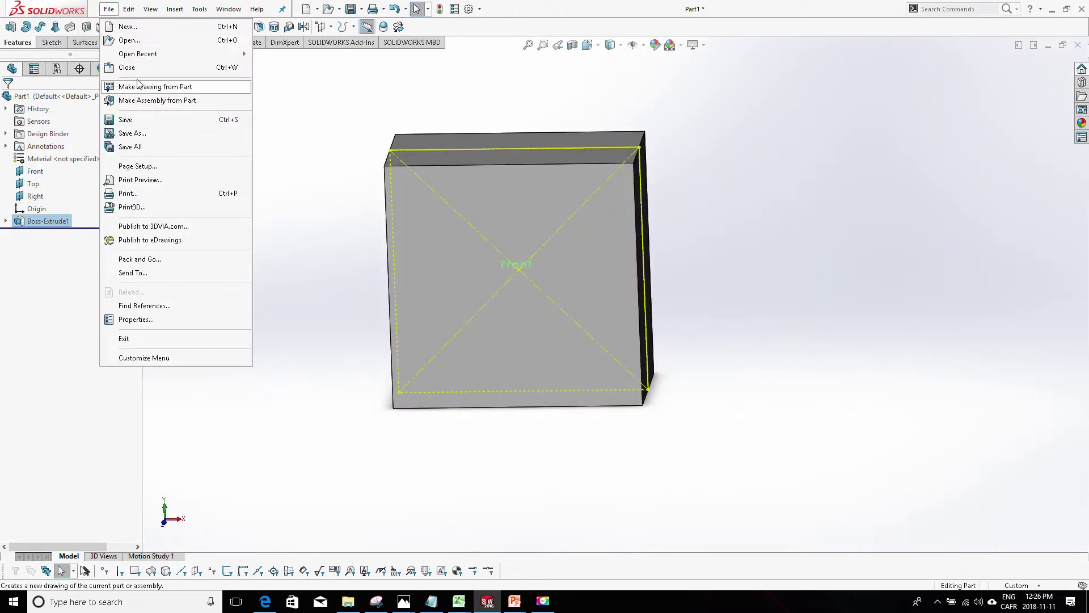
left_click(140, 134)
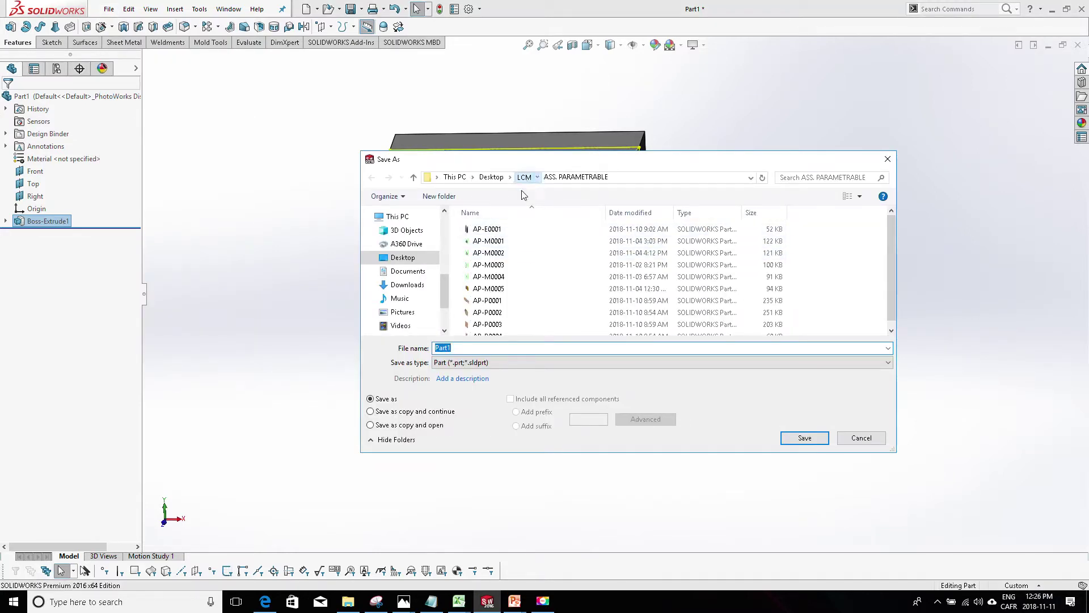
left_click(523, 177)
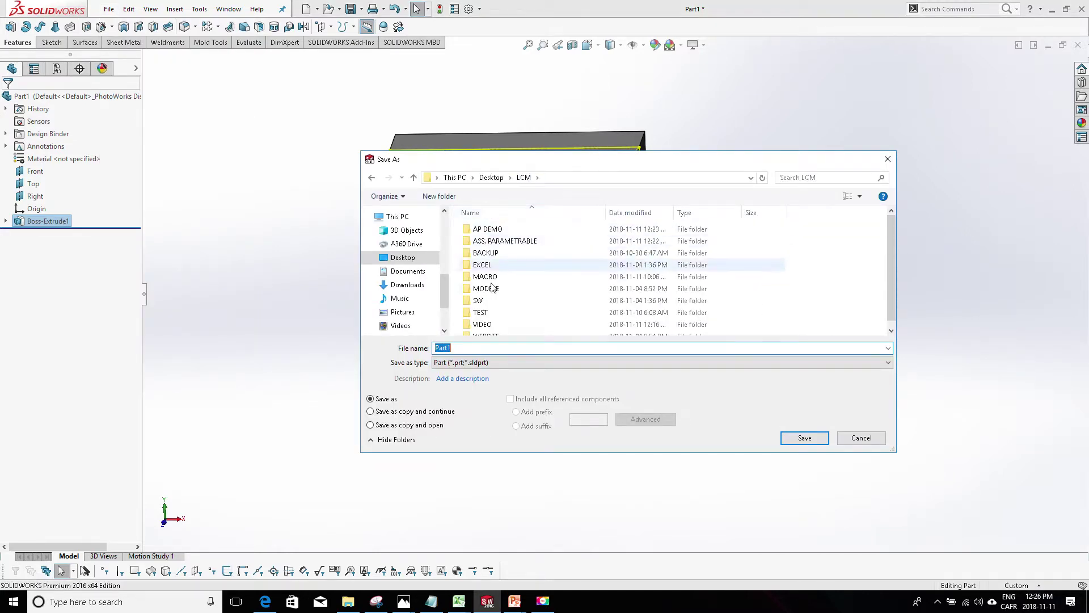
double_click(487, 229)
left_click(464, 347)
double_click(464, 347)
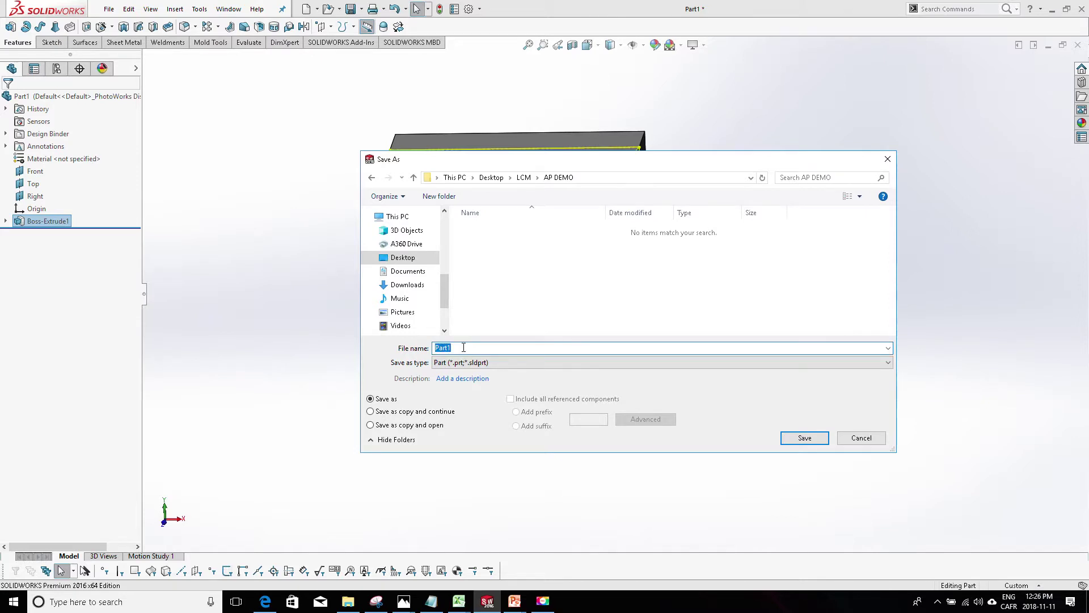
type("ENV.")
left_click(797, 442)
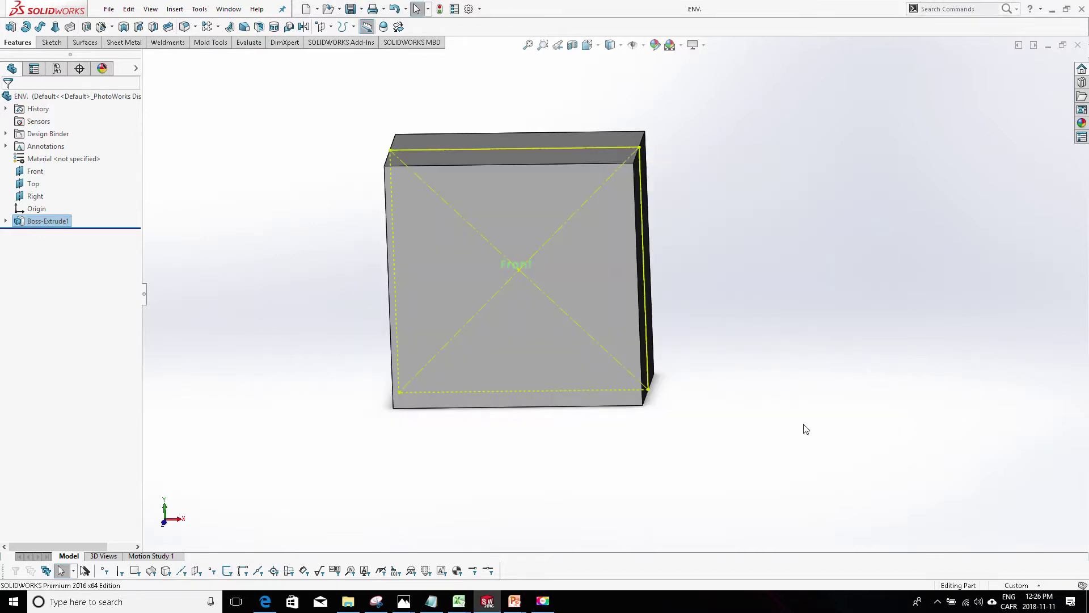
left_click(806, 403)
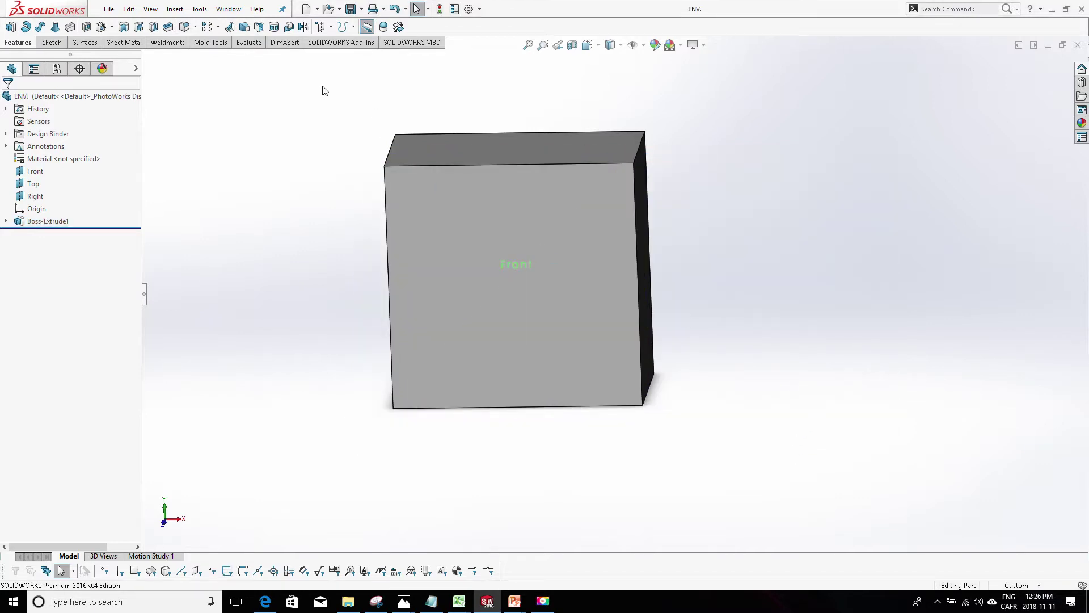
Step: Create an assembly from the assem template and insert ENV. at the origin
left_click(109, 9)
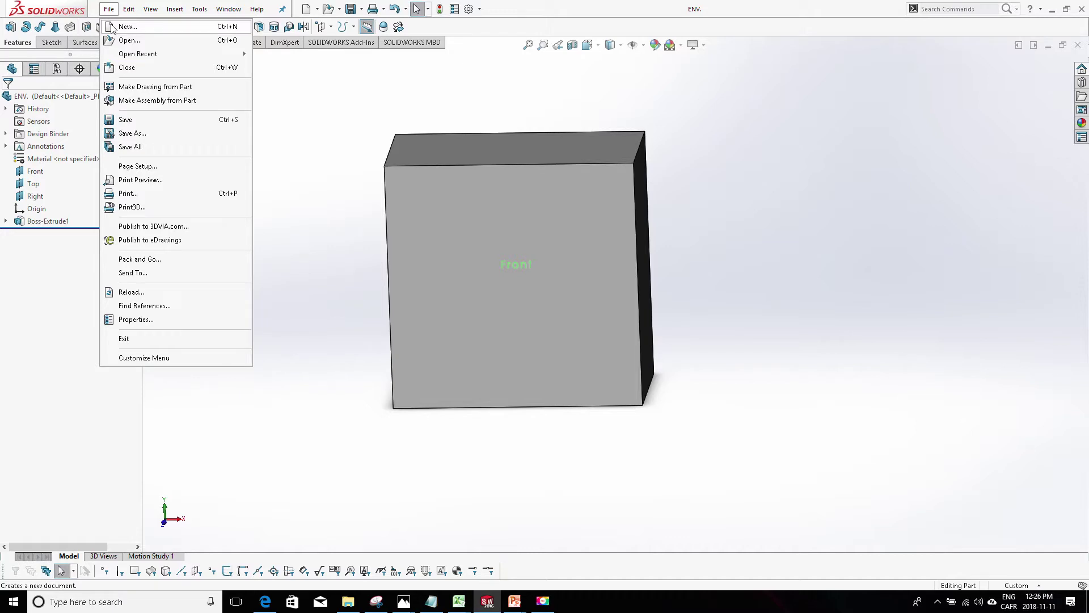
left_click(113, 27)
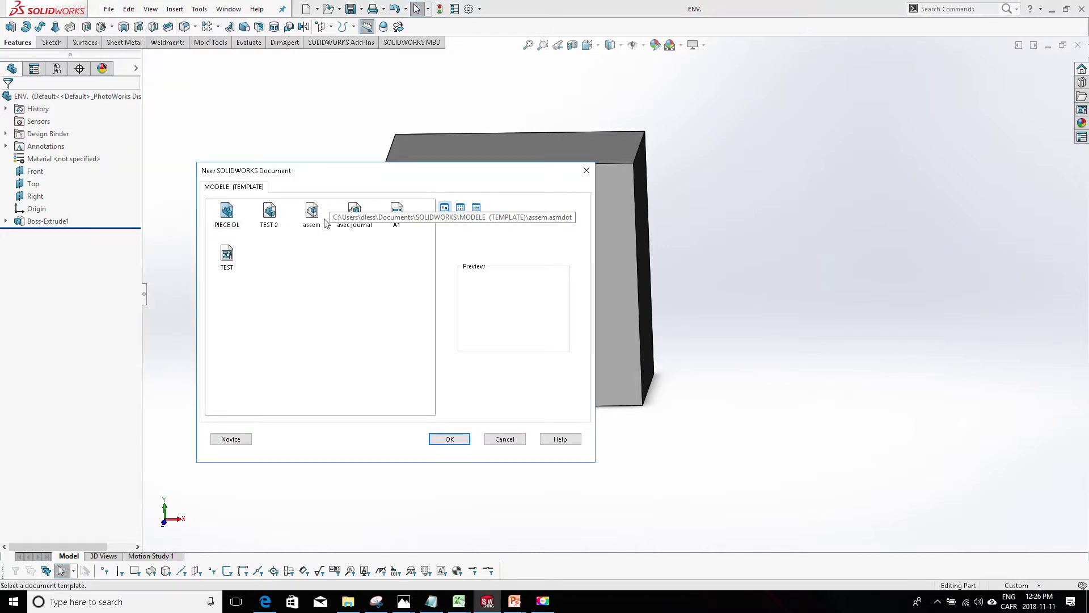
double_click(320, 220)
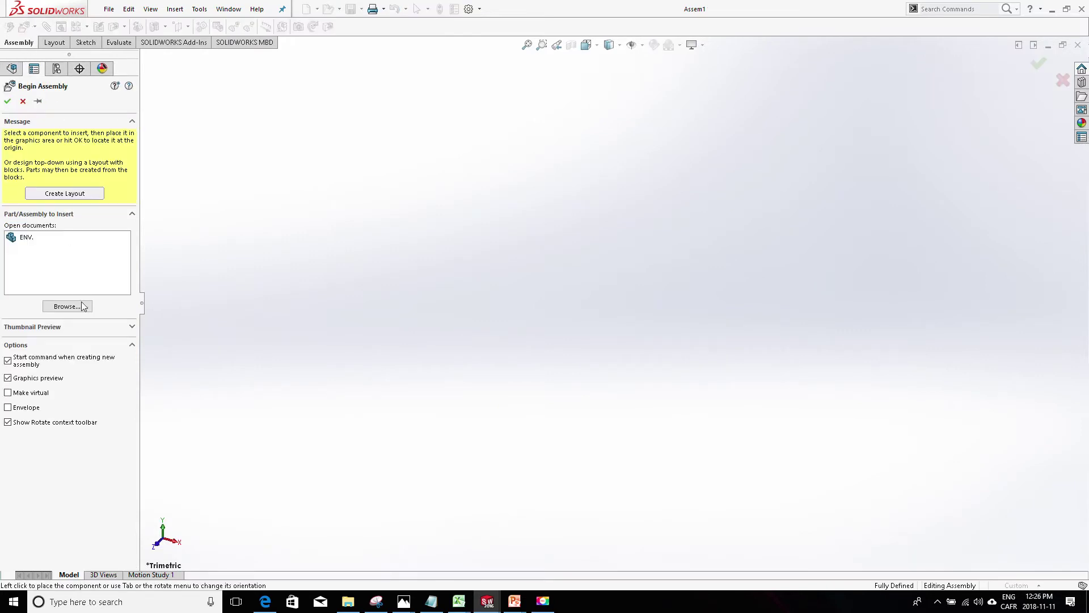
left_click(25, 237)
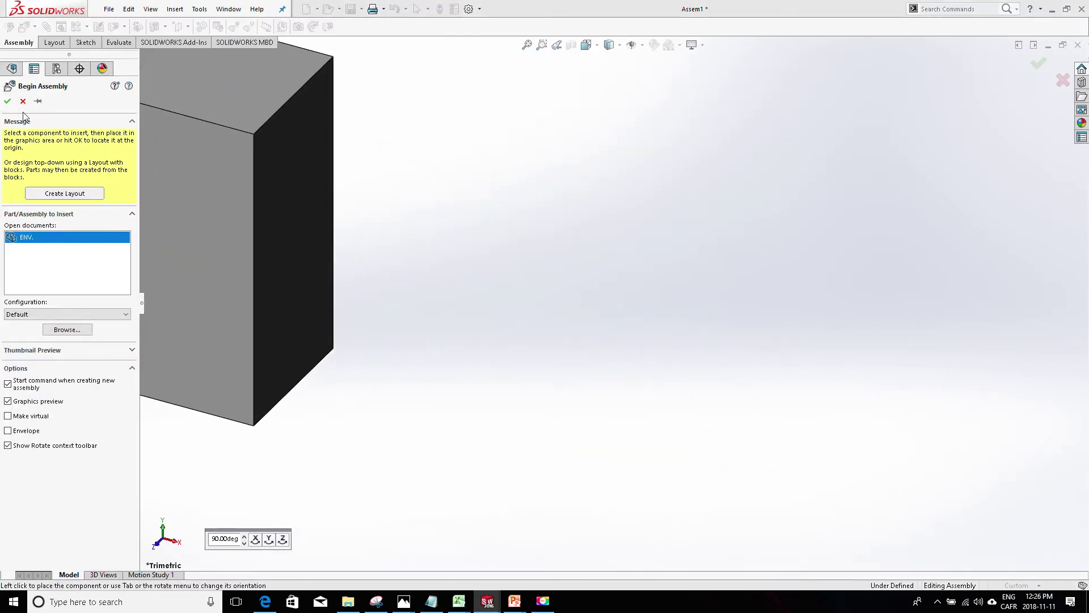
left_click(7, 102)
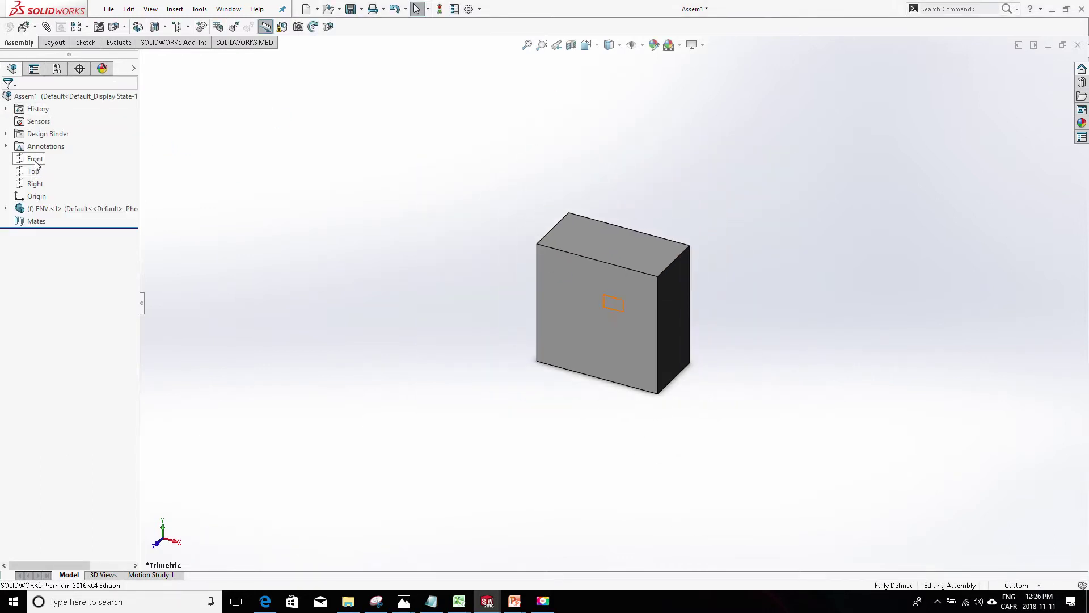
Step: Show the ENV component's Front and Top planes
left_click(6, 208)
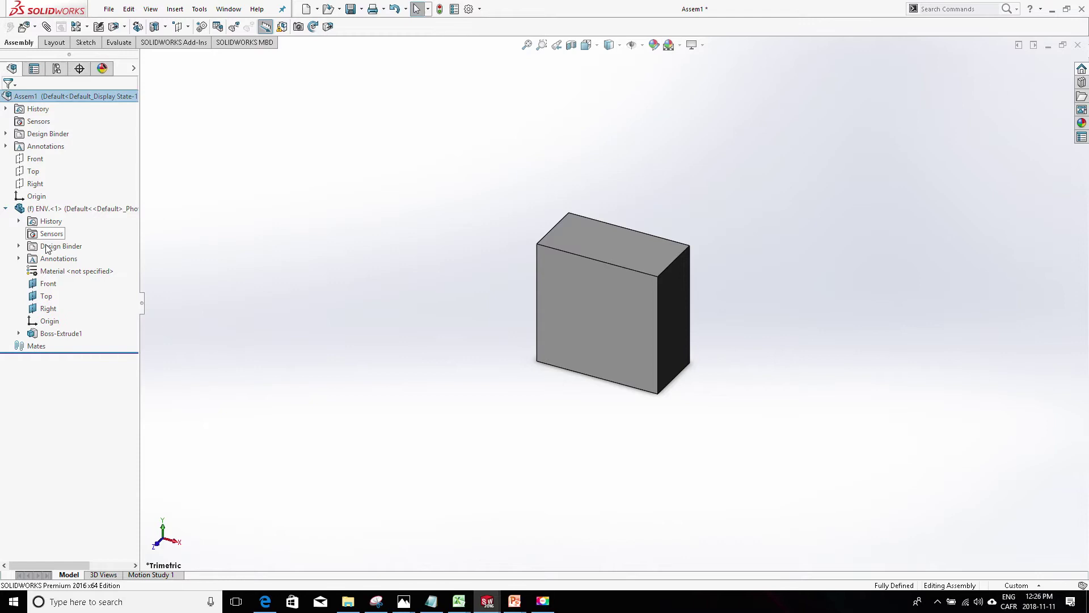
left_click(48, 283)
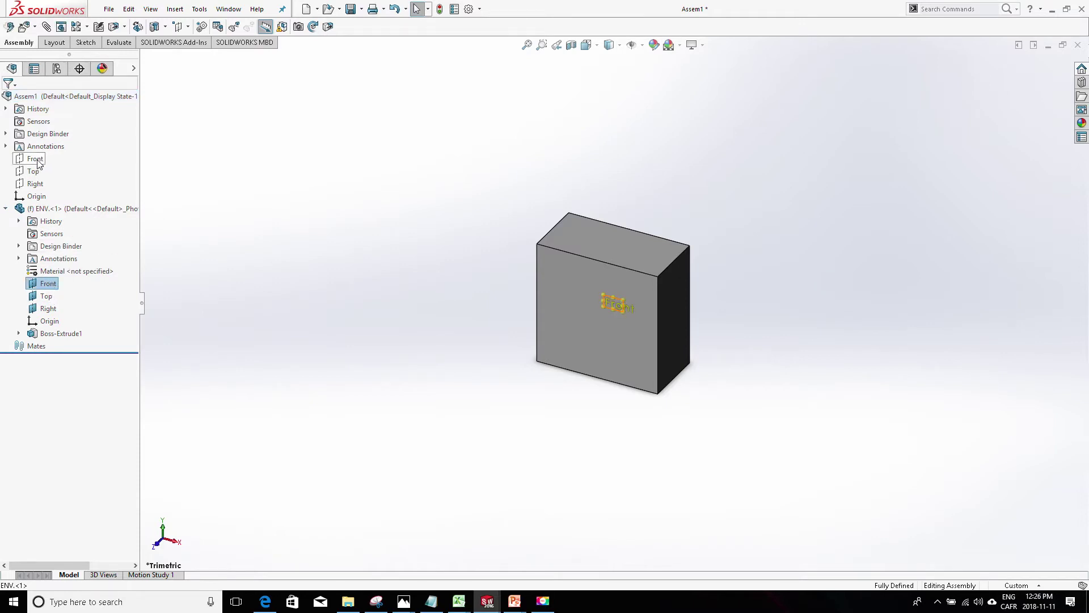
left_click(45, 295)
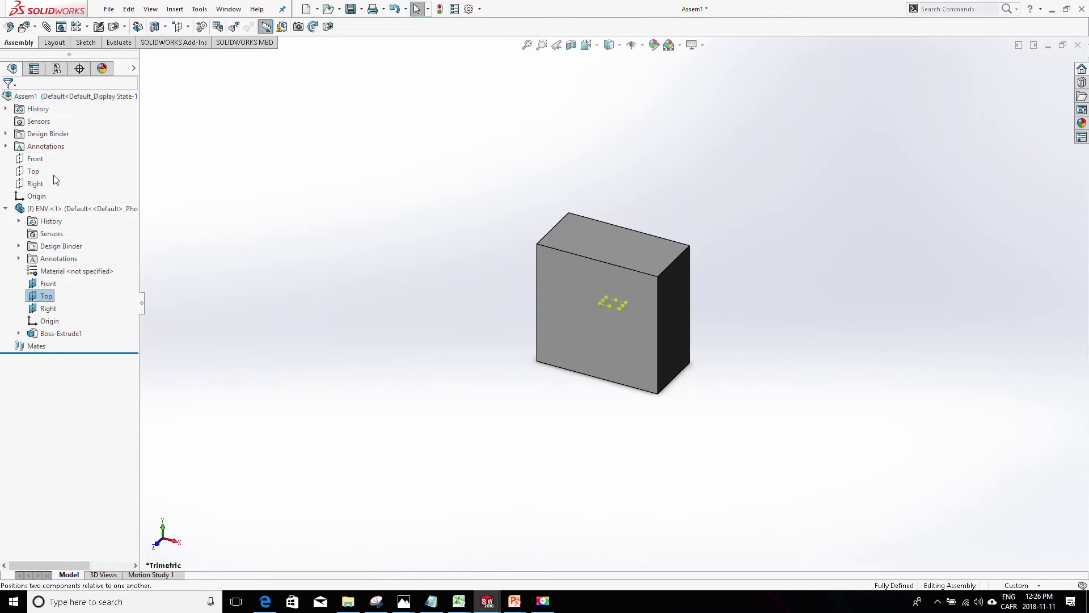
left_click(417, 339)
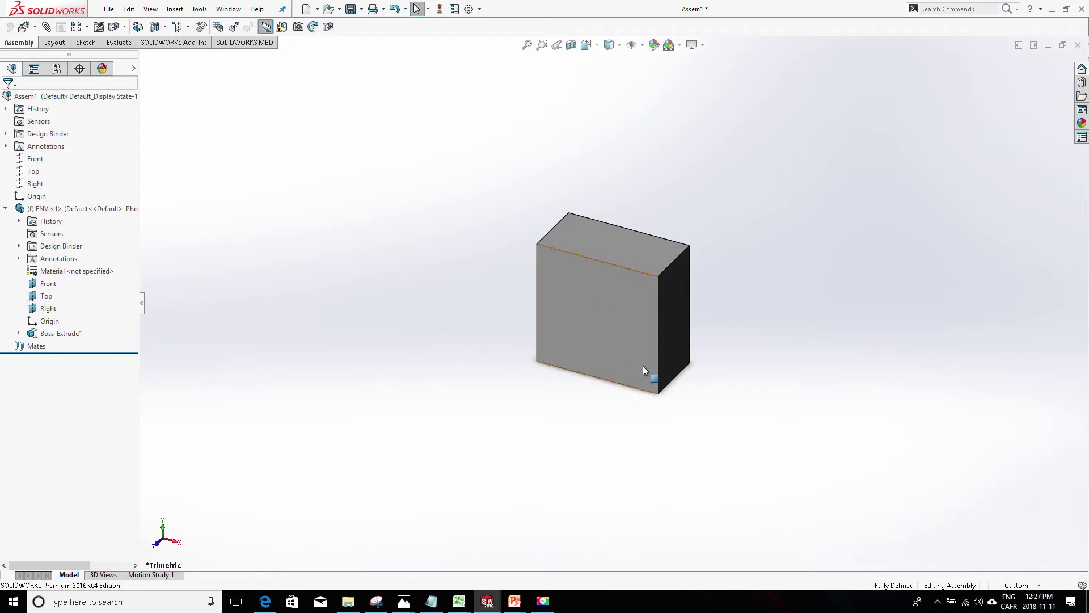
middle_click_drag(642, 370, 692, 218)
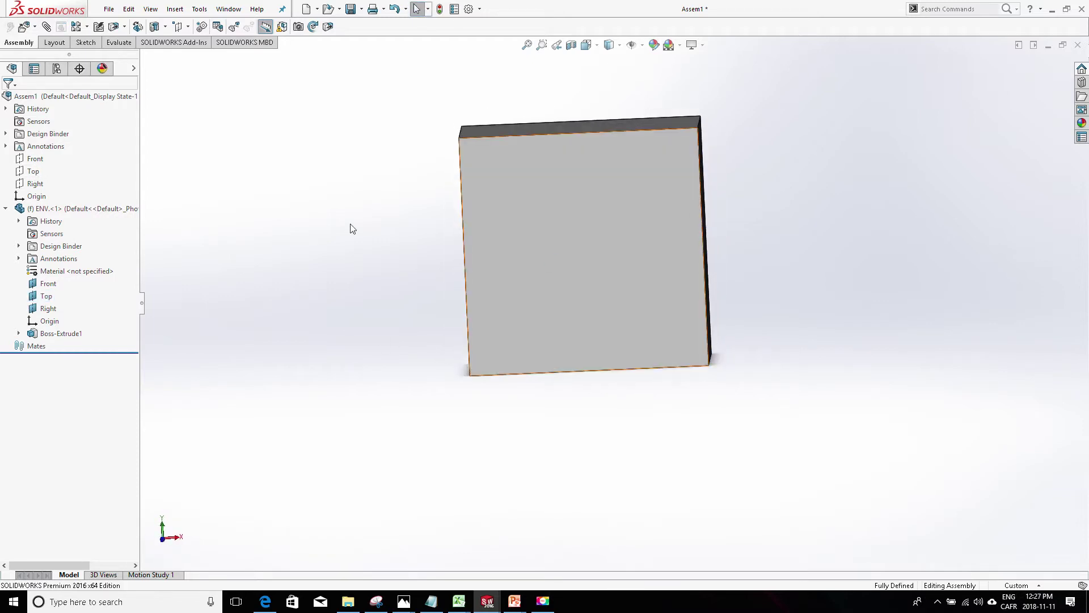
Step: Tick Envelope in the ENV.<1> Component Properties and apply it
right_click(93, 211)
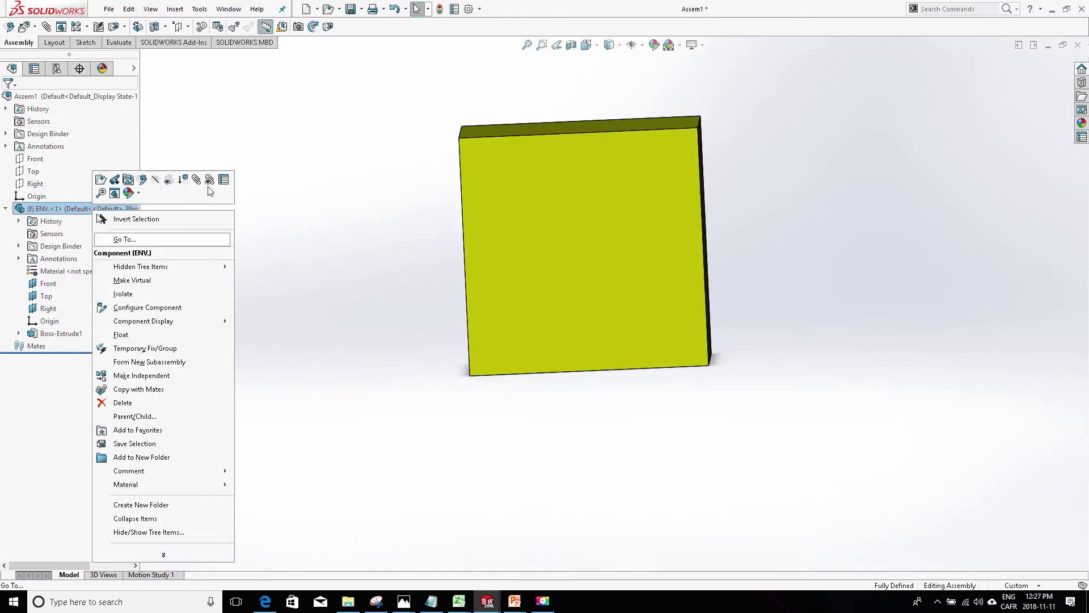
left_click(225, 181)
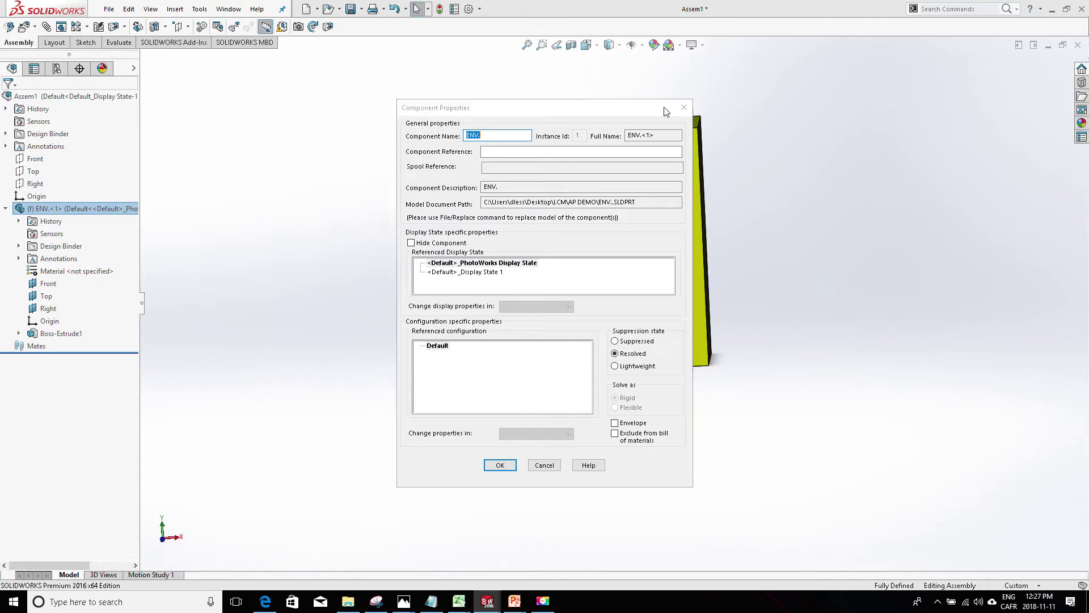
key("Escape")
key("Escape")
right_click(96, 211)
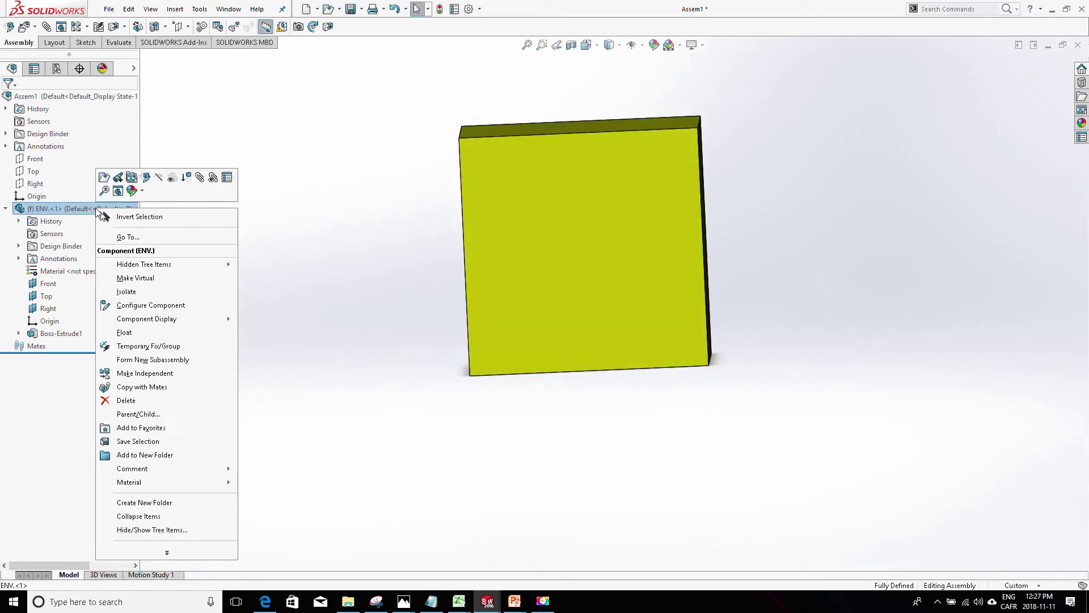
left_click(226, 178)
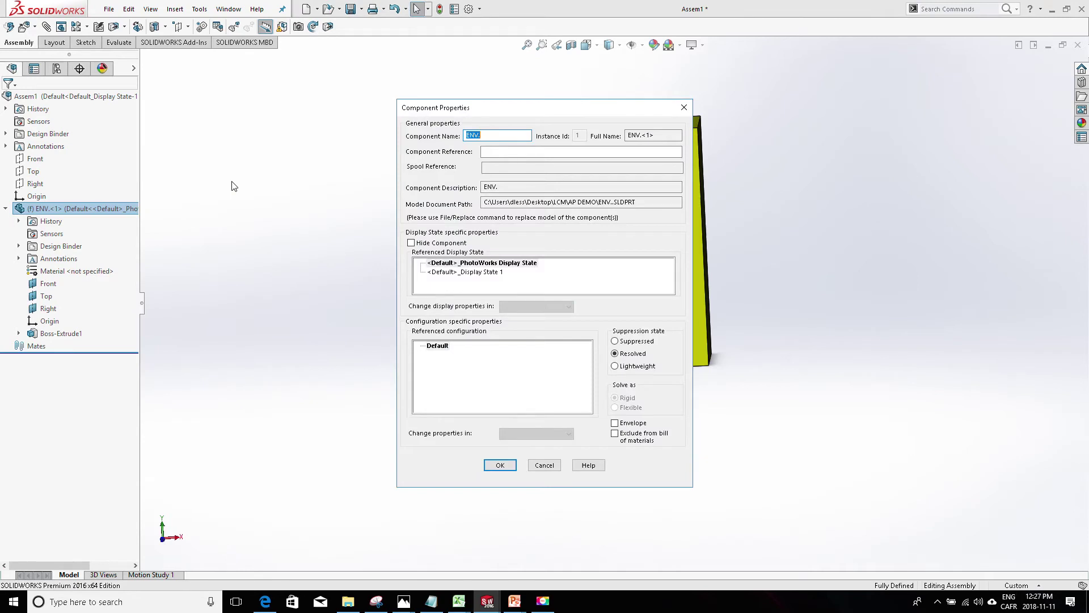
left_click(629, 425)
left_click(498, 464)
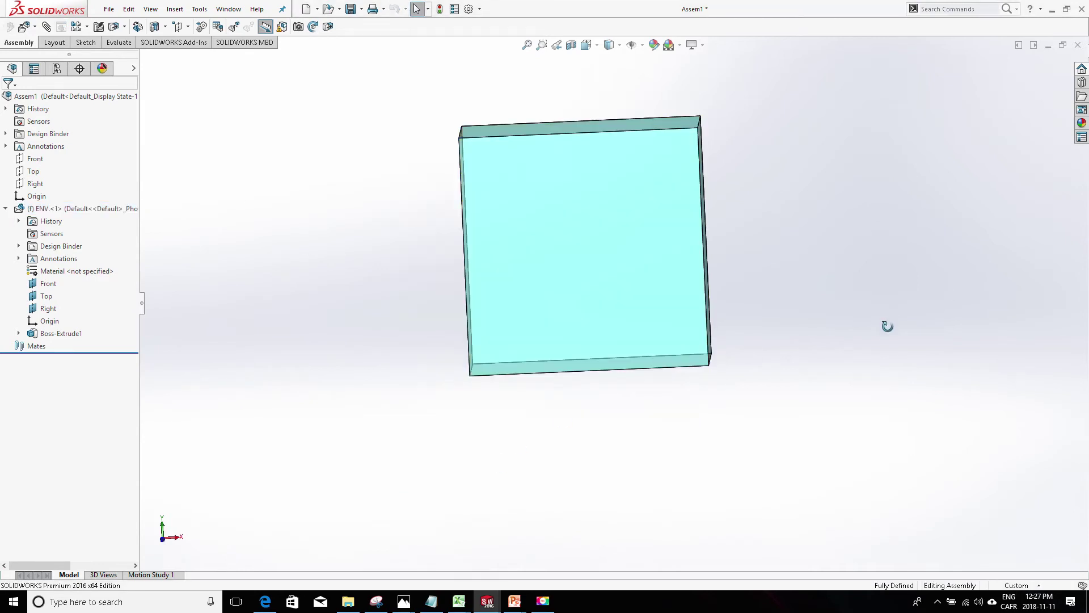
middle_click_drag(887, 326, 883, 382)
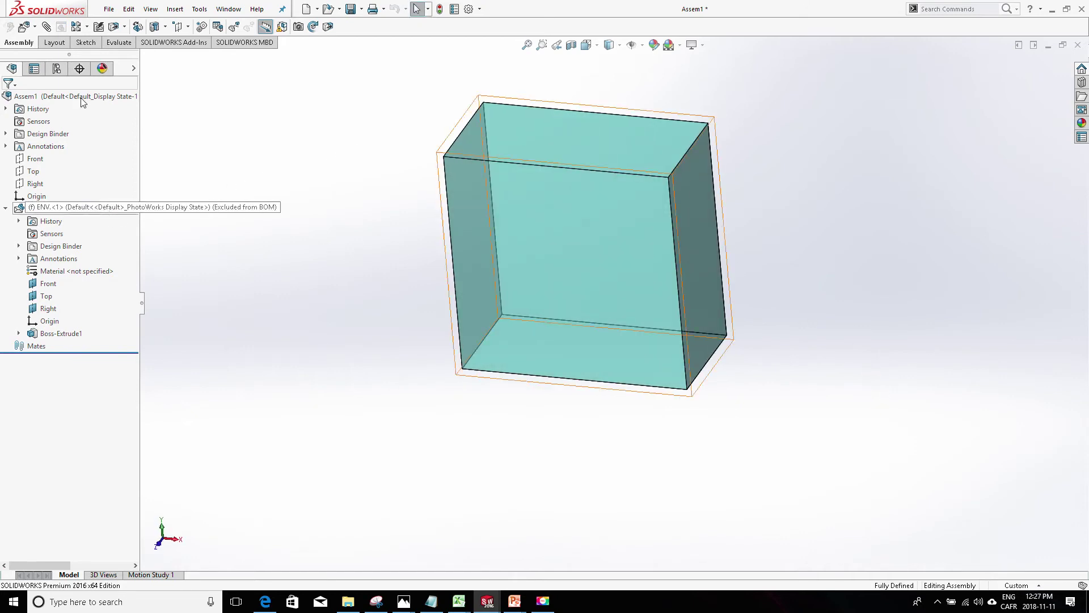
Step: Save Assem1 under the name AP01 in AP DEMO
left_click(106, 10)
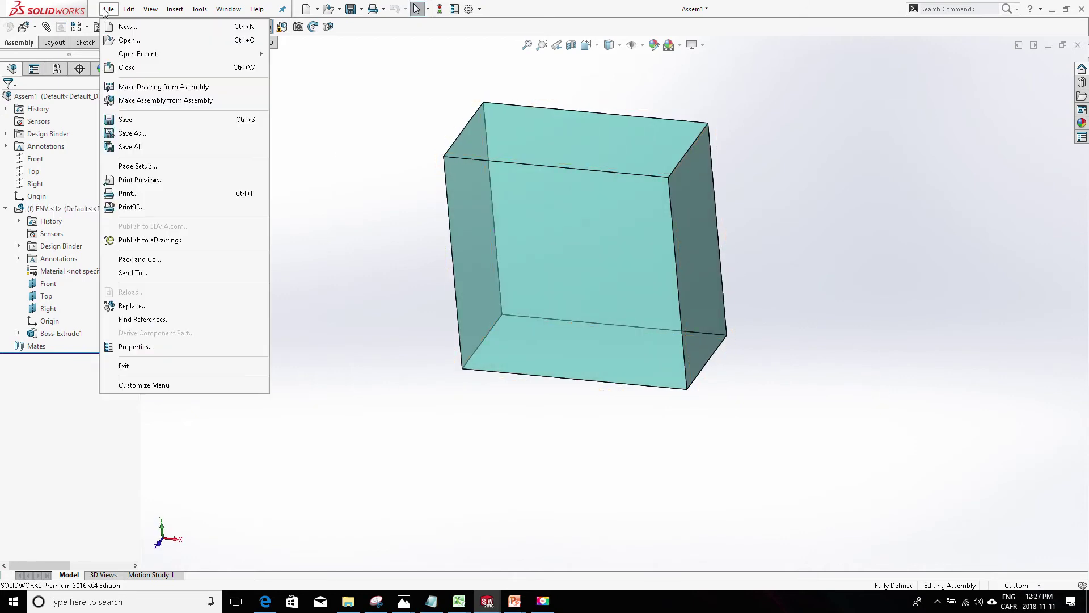
left_click(134, 134)
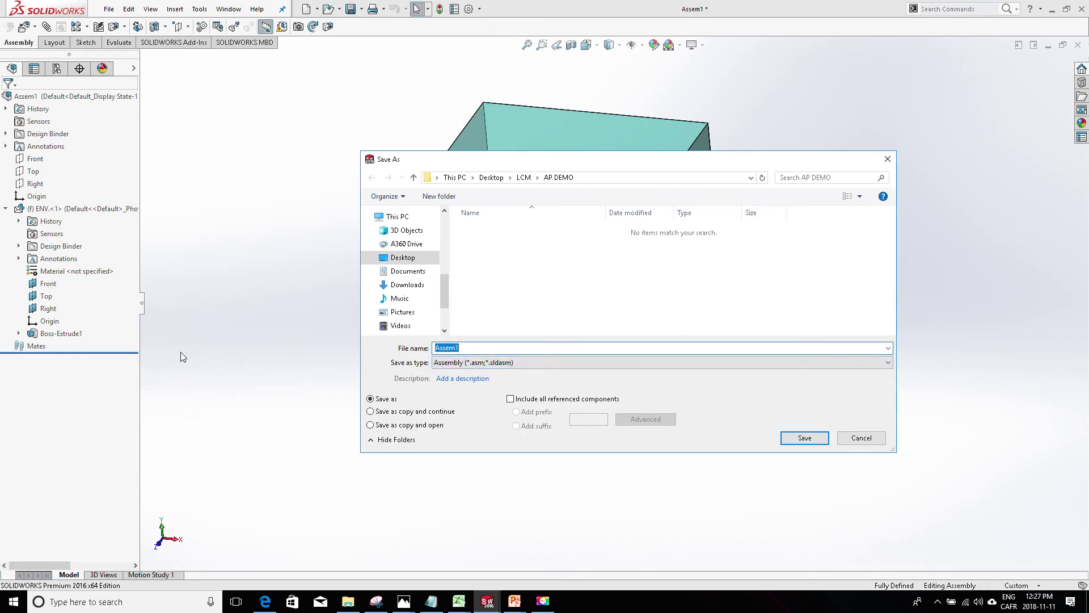
type("AP01")
left_click(805, 437)
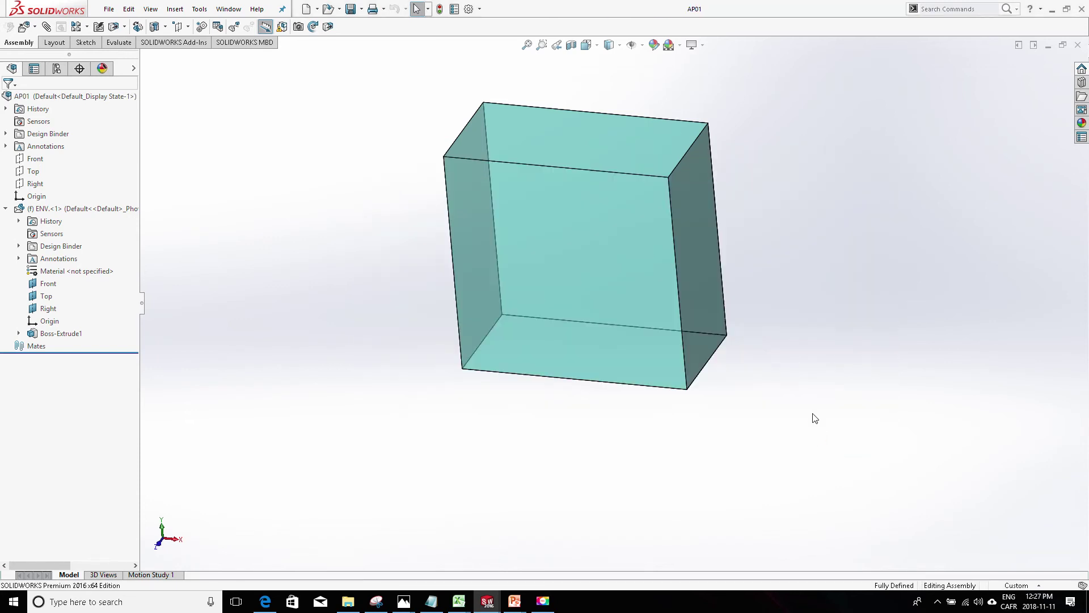